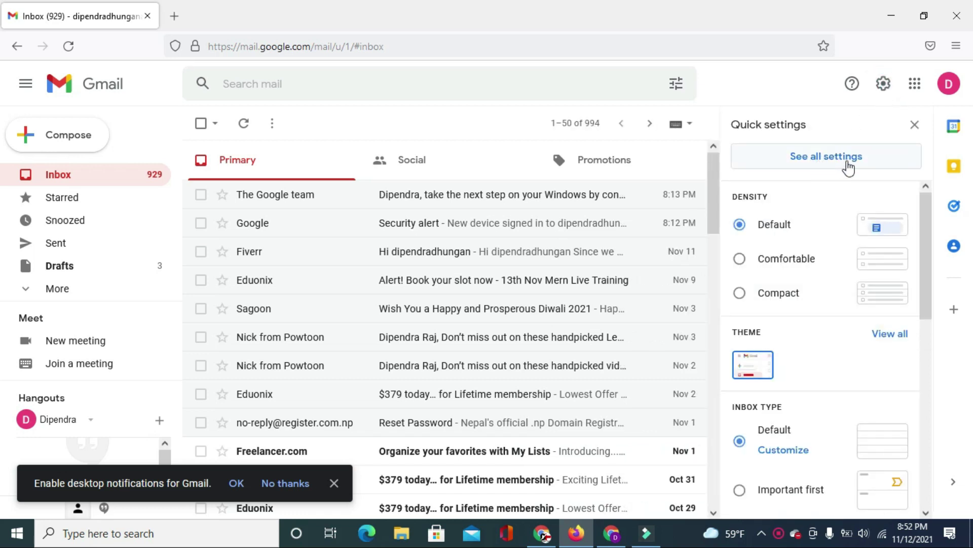
- Open the full settings at the Vacation responder section of the general settings and dismiss the desktop notifications prompt
{"action": "left_click", "coordinate": [847, 159]}
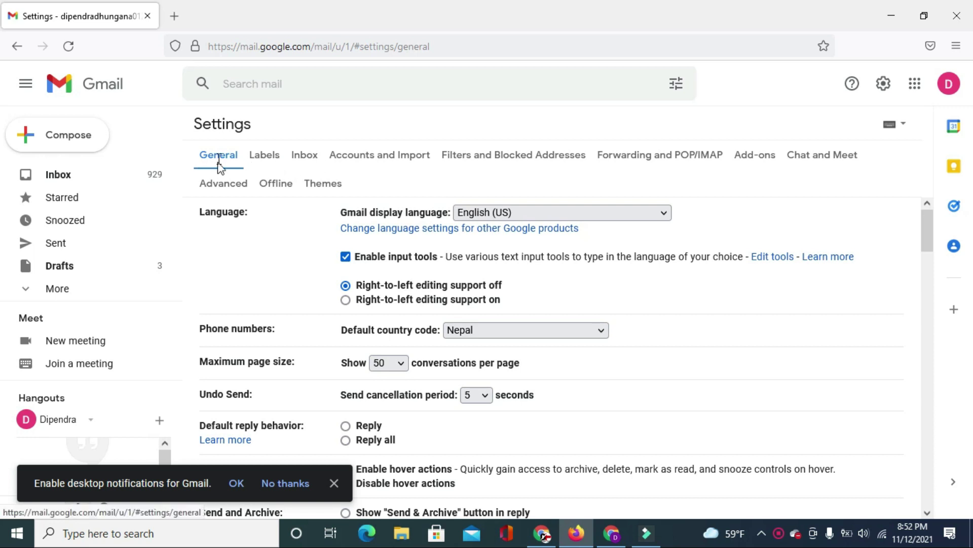
{"action": "scroll", "coordinate": [224, 223], "scroll_direction": "down", "scroll_amount": 15}
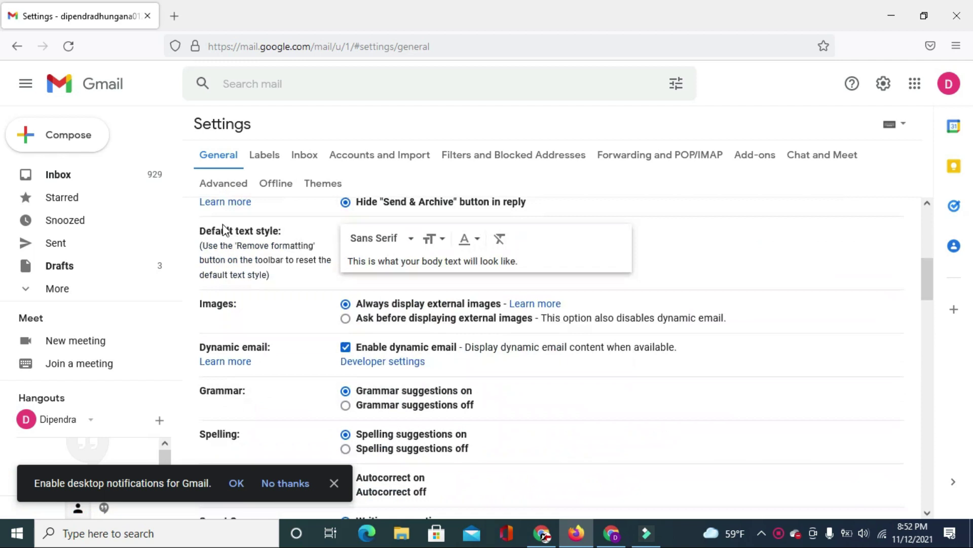
{"action": "scroll", "coordinate": [254, 294], "scroll_direction": "down", "scroll_amount": 10}
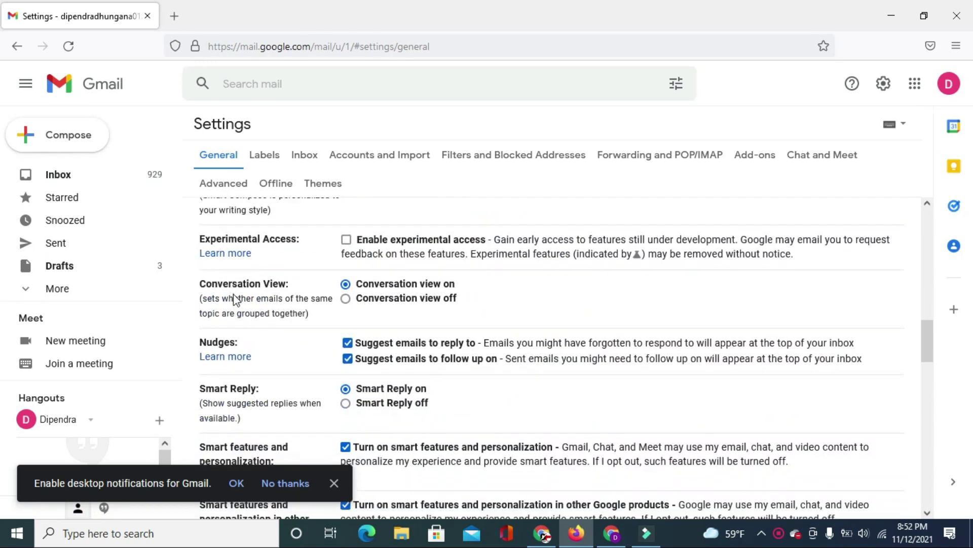
{"action": "scroll", "coordinate": [272, 308], "scroll_direction": "down", "scroll_amount": 5}
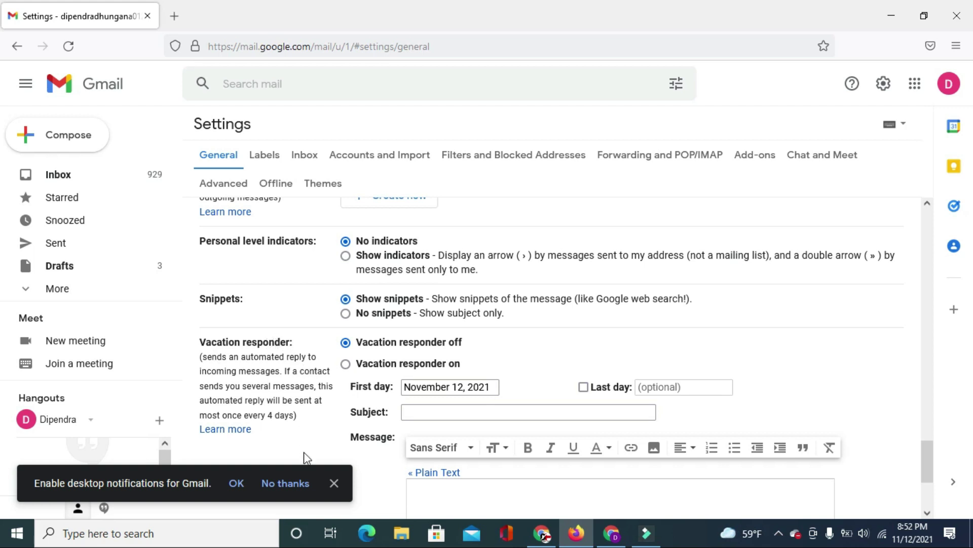
{"action": "left_click", "coordinate": [334, 482]}
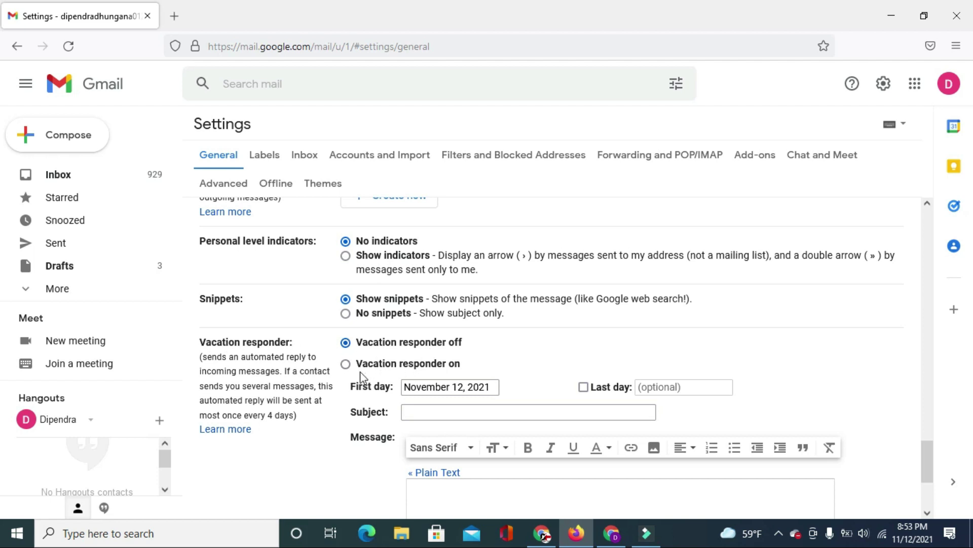
- Turn the vacation responder on and set its first day to November 11, 2021
{"action": "left_click", "coordinate": [347, 366]}
{"action": "left_click", "coordinate": [452, 390]}
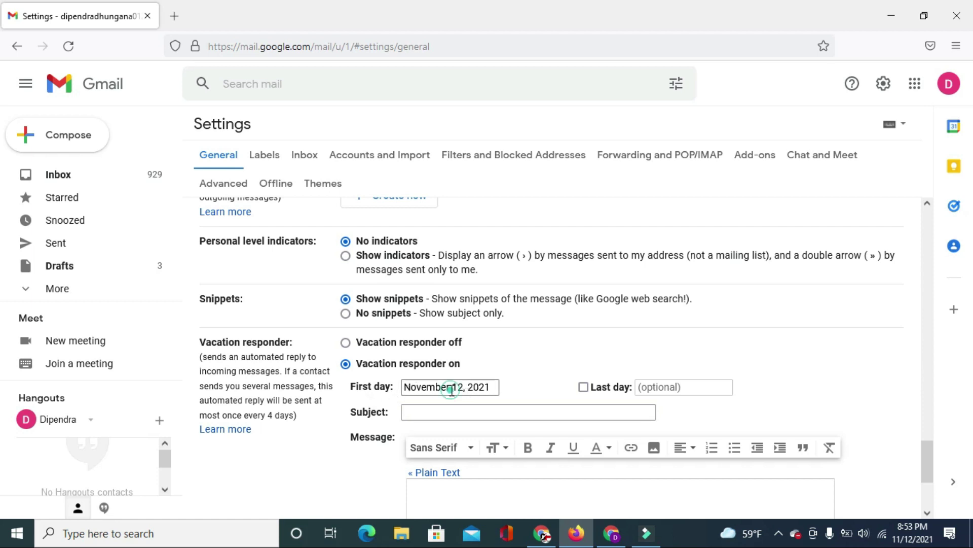
{"action": "left_click", "coordinate": [609, 351]}
{"action": "left_click", "coordinate": [442, 390]}
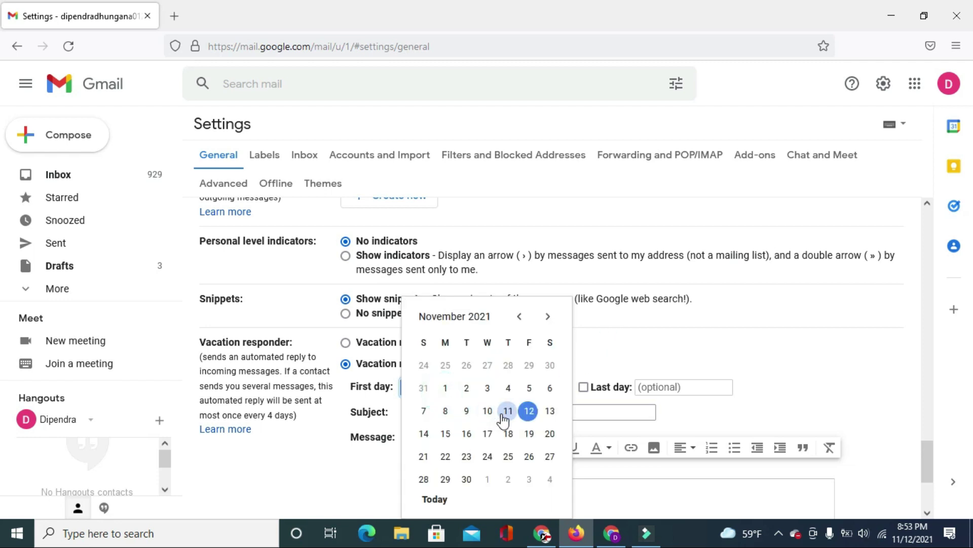
{"action": "left_click", "coordinate": [506, 416]}
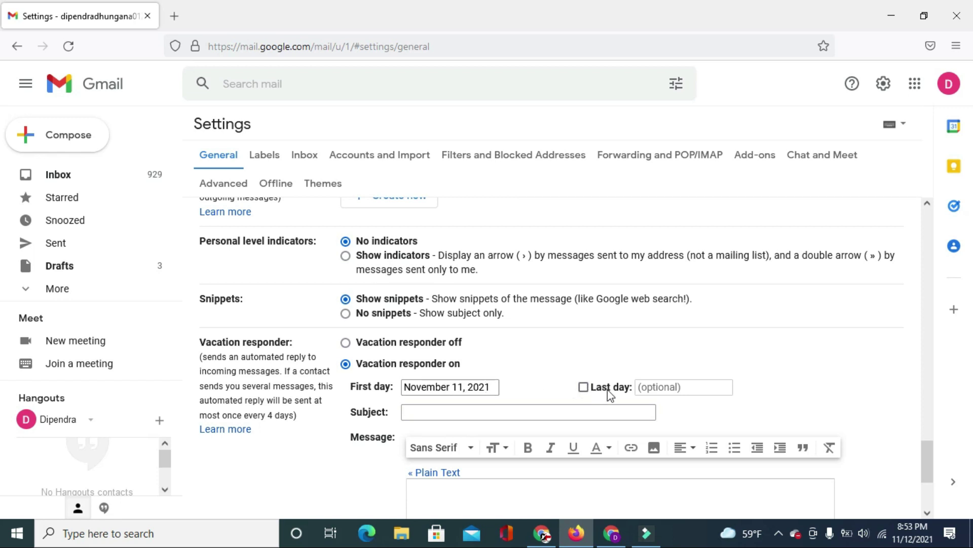
- Enable the vacation responder's last day and set it to November 19, 2021
{"action": "left_click", "coordinate": [583, 388]}
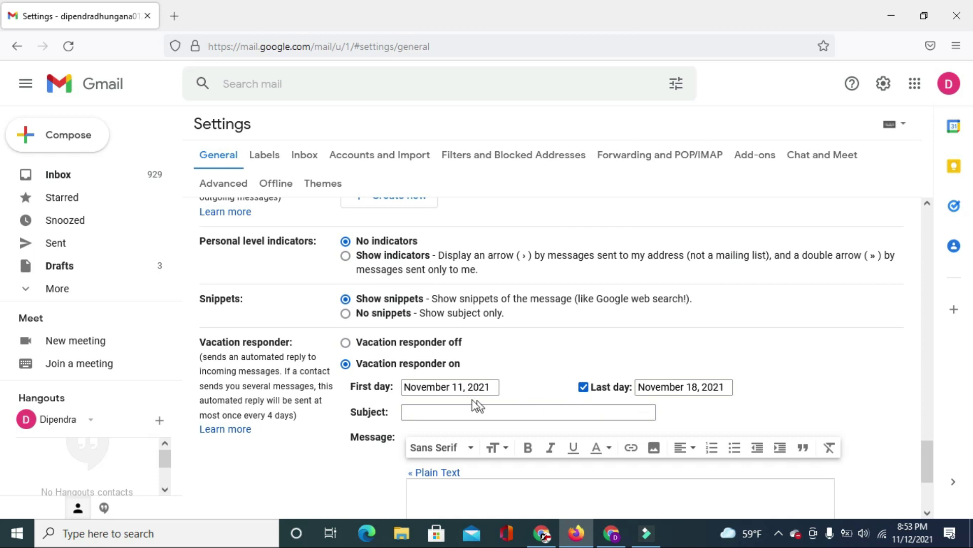
{"action": "left_click", "coordinate": [696, 388]}
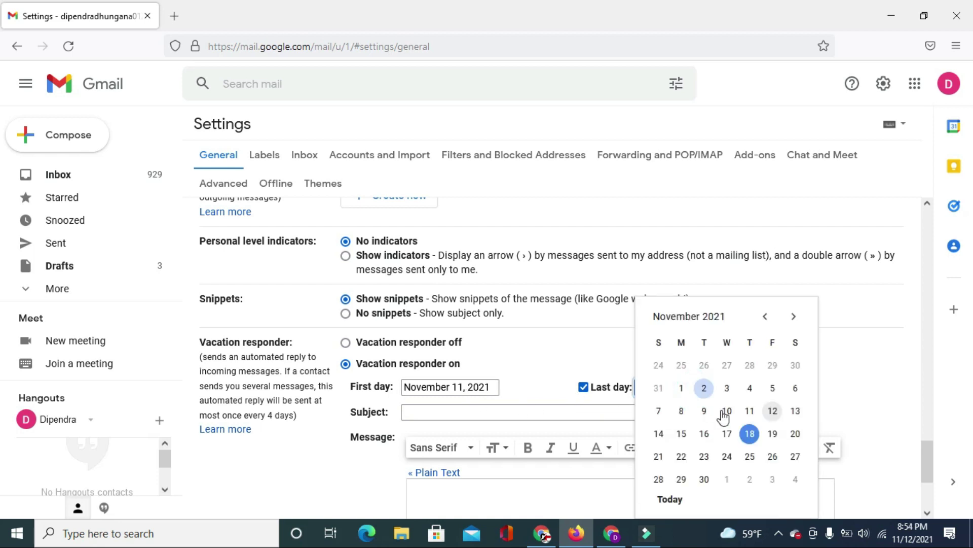
{"action": "left_click", "coordinate": [773, 434]}
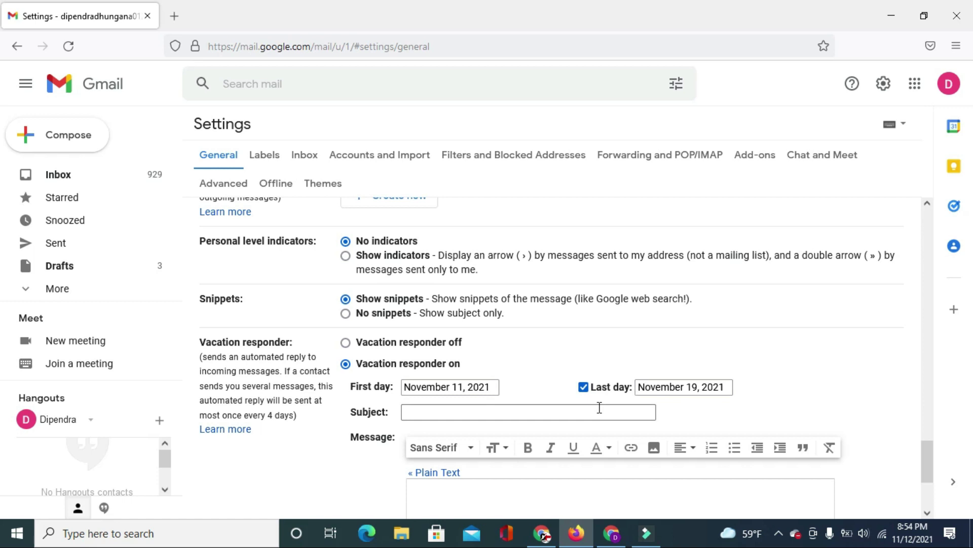
- Write the automatic reply with subject "i am on vacation" and a two-line message: "Hello sir/mam" and "i am on vacation."
{"action": "left_click", "coordinate": [464, 415]}
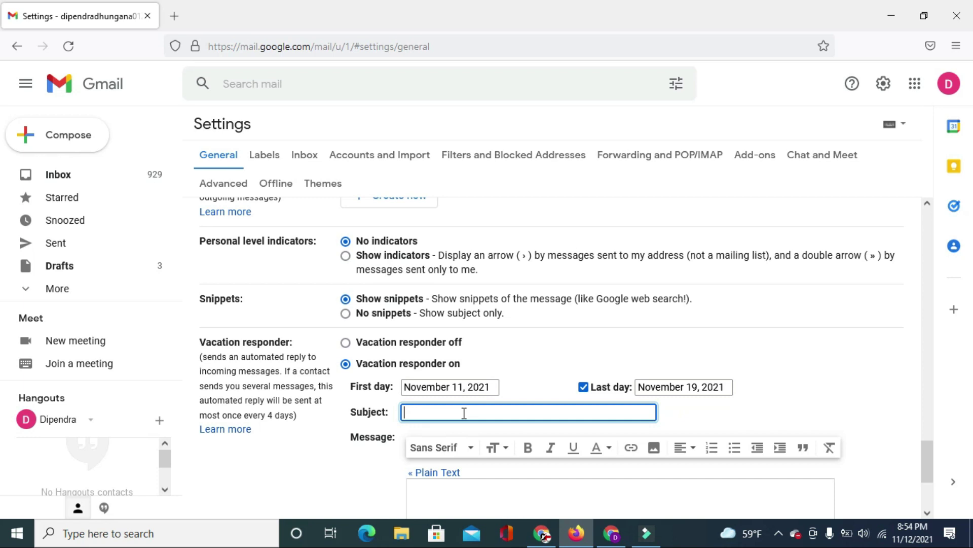
{"action": "type", "text": "I am on vacation"}
{"action": "left_click", "coordinate": [457, 493]}
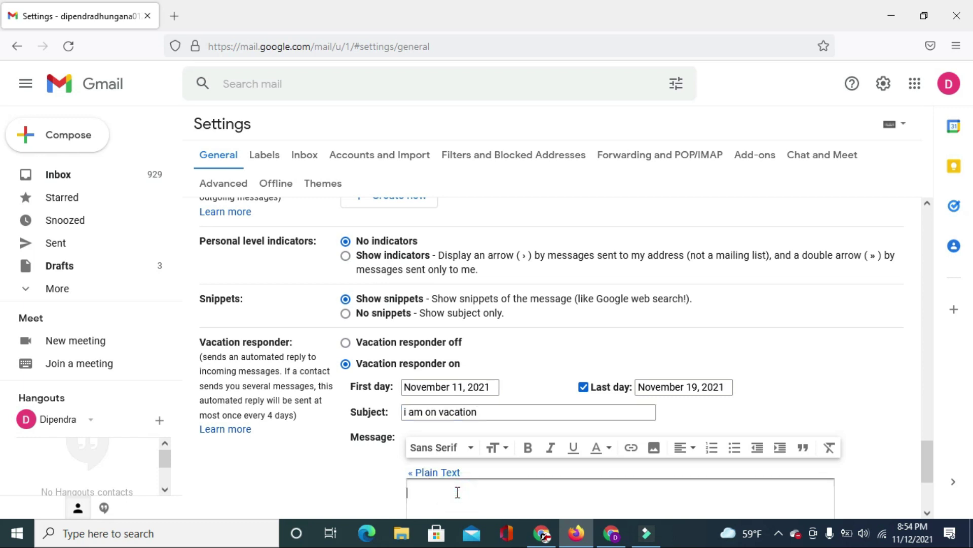
{"action": "type", "text": "Jello"}
{"action": "key", "text": "BackSpace"}
{"action": "key", "text": "BackSpace"}
{"action": "key", "text": "BackSpace"}
{"action": "key", "text": "BackSpace"}
{"action": "key", "text": "BackSpace"}
{"action": "type", "text": "Hello sir/mam"}
{"action": "key", "text": "Return"}
{"action": "type", "text": "i am on vacation."}
- Review the automatic reply and save the vacation responder changes
{"action": "scroll", "coordinate": [459, 469], "scroll_direction": "down", "scroll_amount": 3}
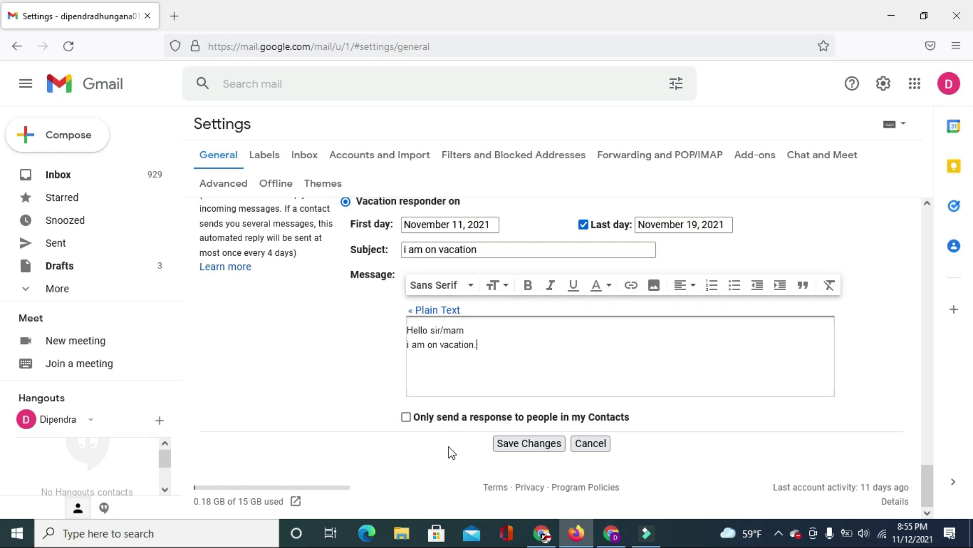
{"action": "scroll", "coordinate": [452, 451], "scroll_direction": "up", "scroll_amount": 2}
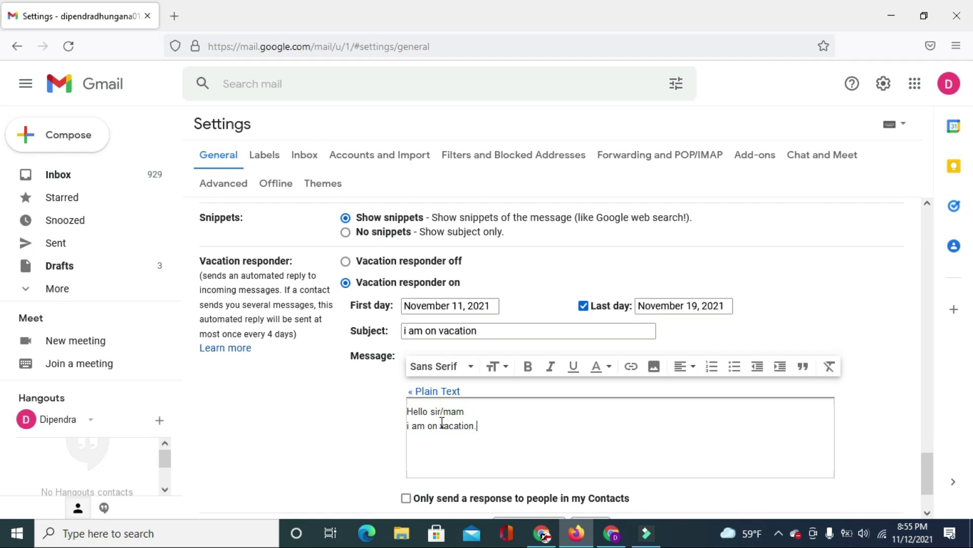
{"action": "scroll", "coordinate": [451, 425], "scroll_direction": "down", "scroll_amount": 2}
{"action": "left_click", "coordinate": [528, 445]}
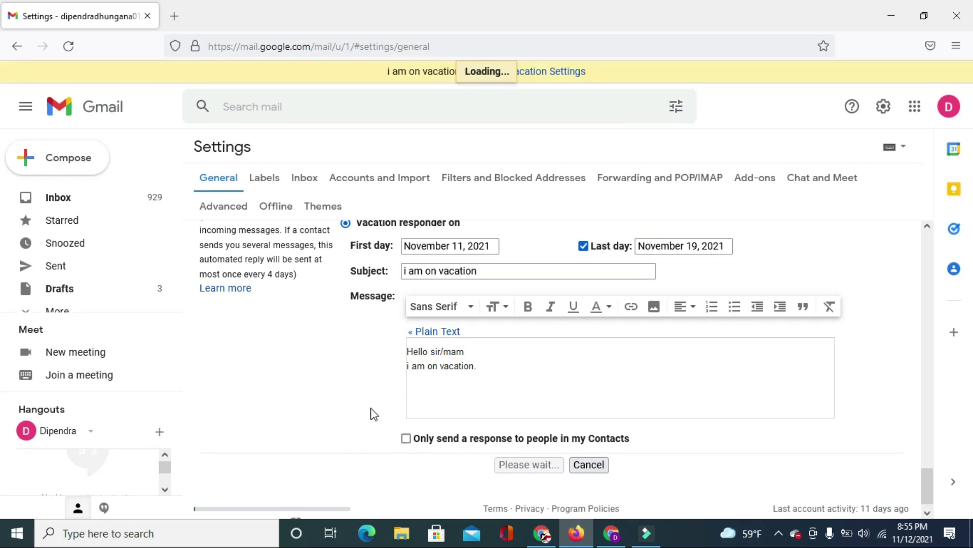
{"action": "scroll", "coordinate": [404, 303], "scroll_direction": "up", "scroll_amount": 2}
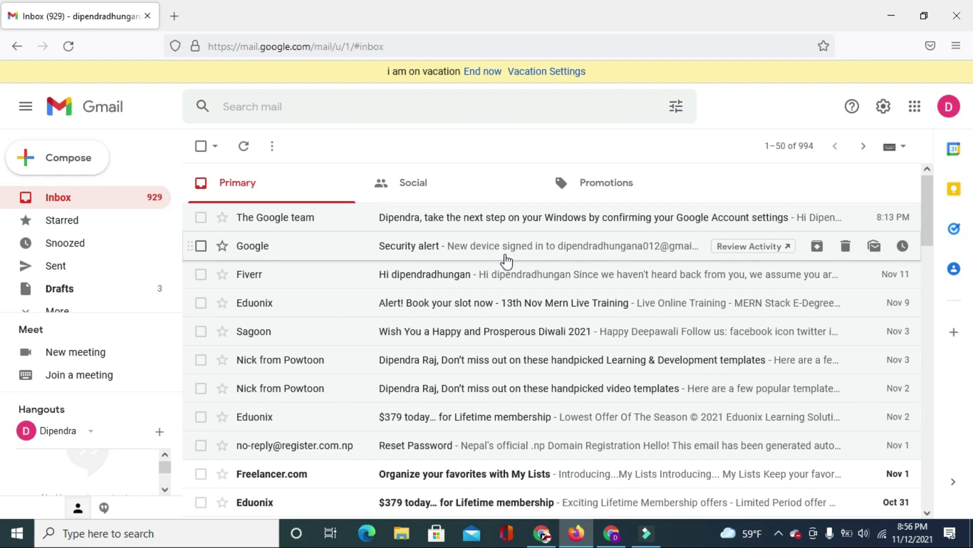
- Switch to the Chrome window with the other Gmail account and start a new email with the recipient's e-mail address pasted in
{"action": "left_click", "coordinate": [613, 539]}
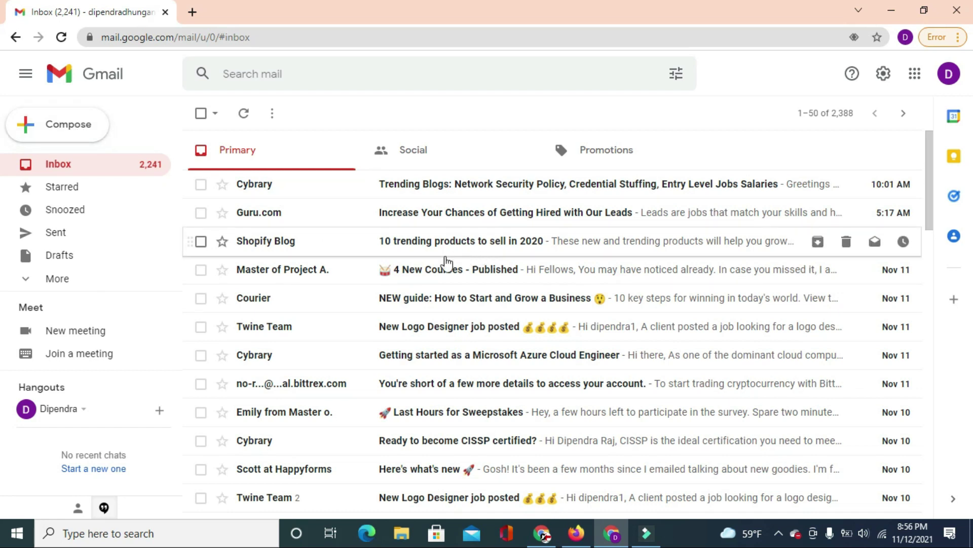
{"action": "left_click", "coordinate": [76, 127]}
{"action": "left_click", "coordinate": [632, 224]}
{"action": "key", "text": "ctrl+v"}
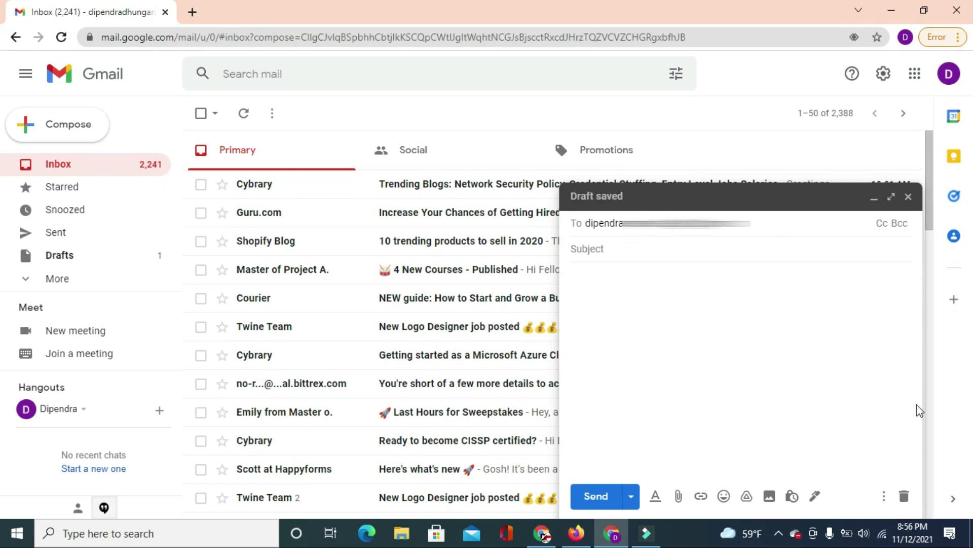
- Give the test email the subject "hello" and the body "hello sir", and send it
{"action": "left_click", "coordinate": [638, 253]}
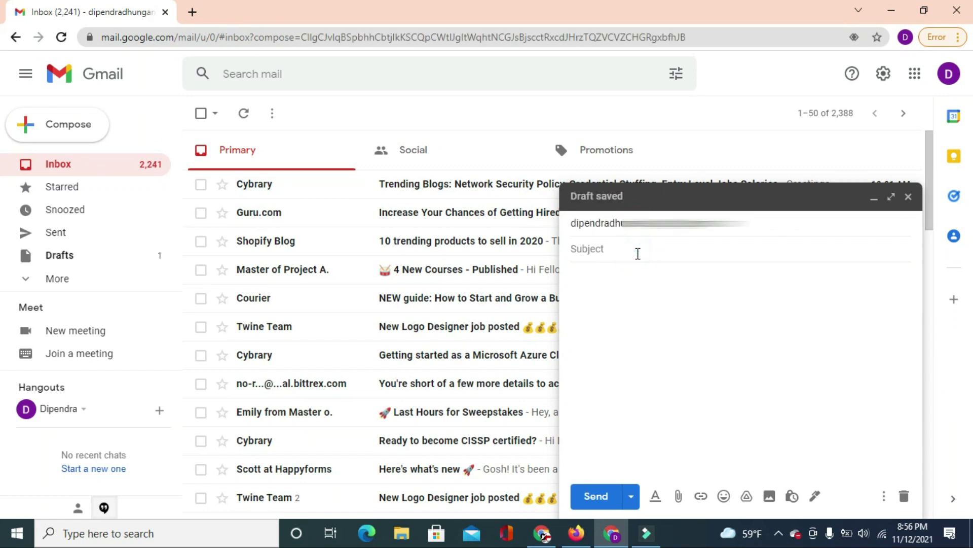
{"action": "type", "text": "hello"}
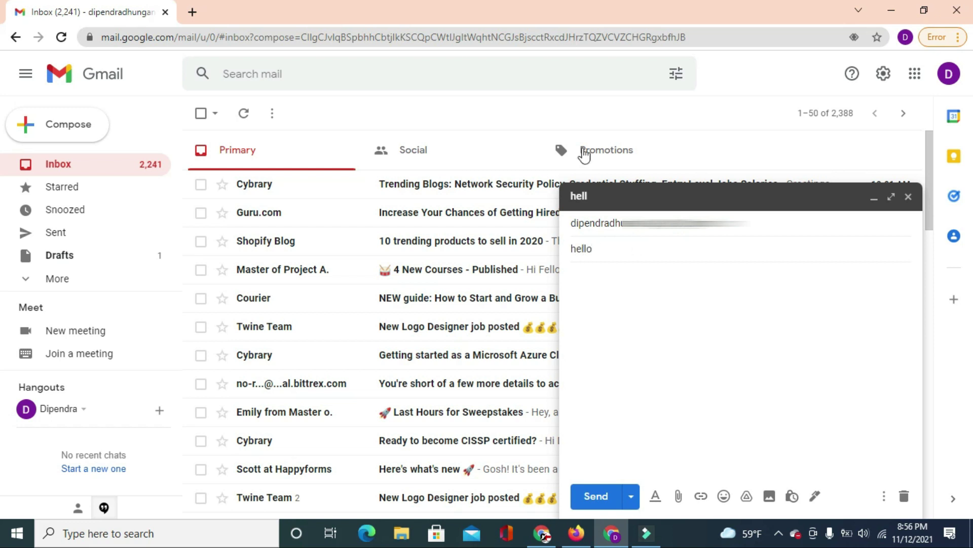
{"action": "left_click", "coordinate": [661, 291]}
{"action": "type", "text": "hello sir"}
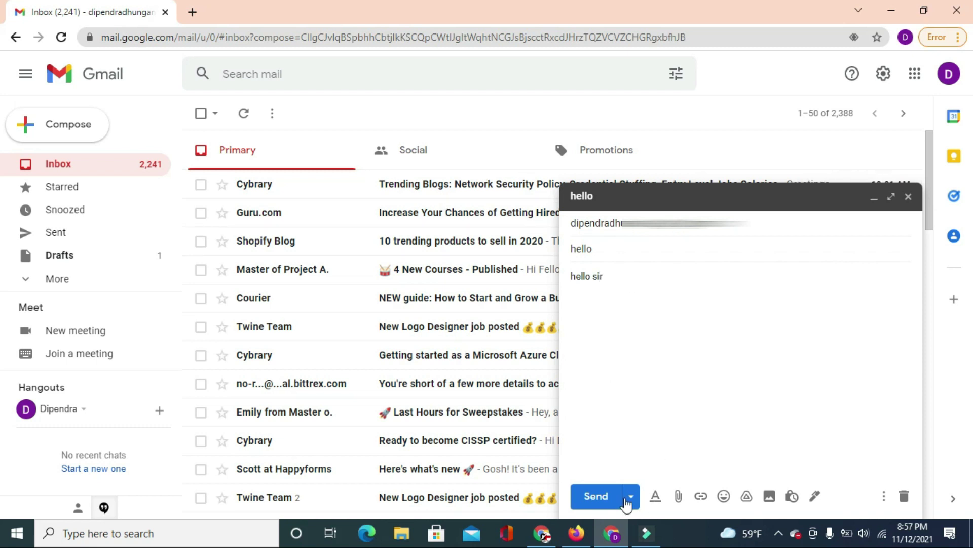
{"action": "left_click", "coordinate": [606, 501]}
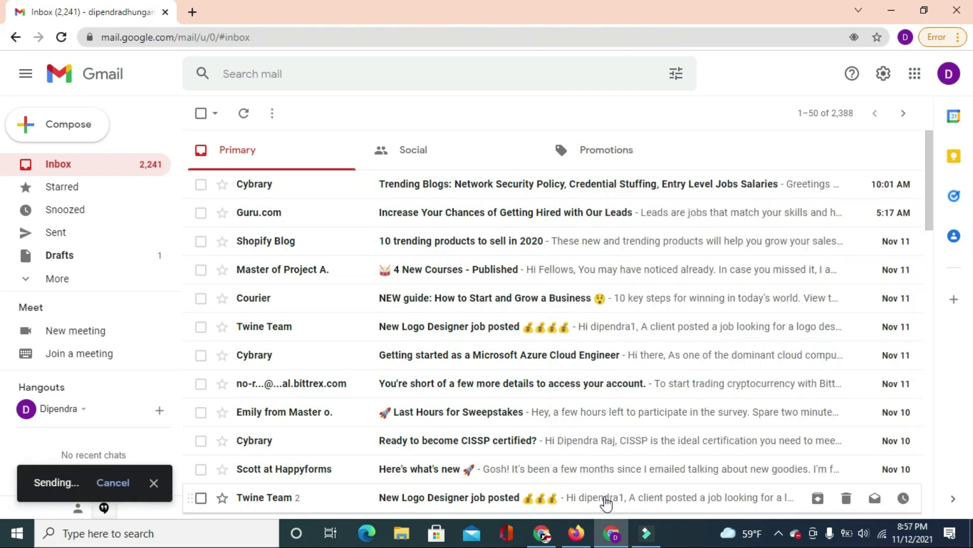